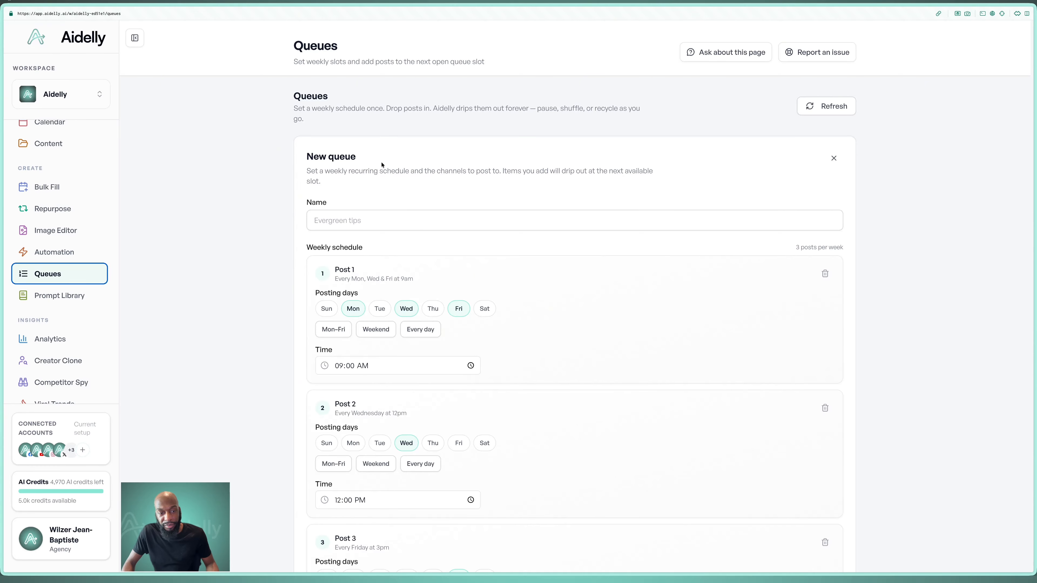
Step: Name the new queue "Evergreen Marketing Strategies for Agencies"
{"action": "scroll", "coordinate": [382, 165], "scroll_direction": "down", "scroll_amount": 2}
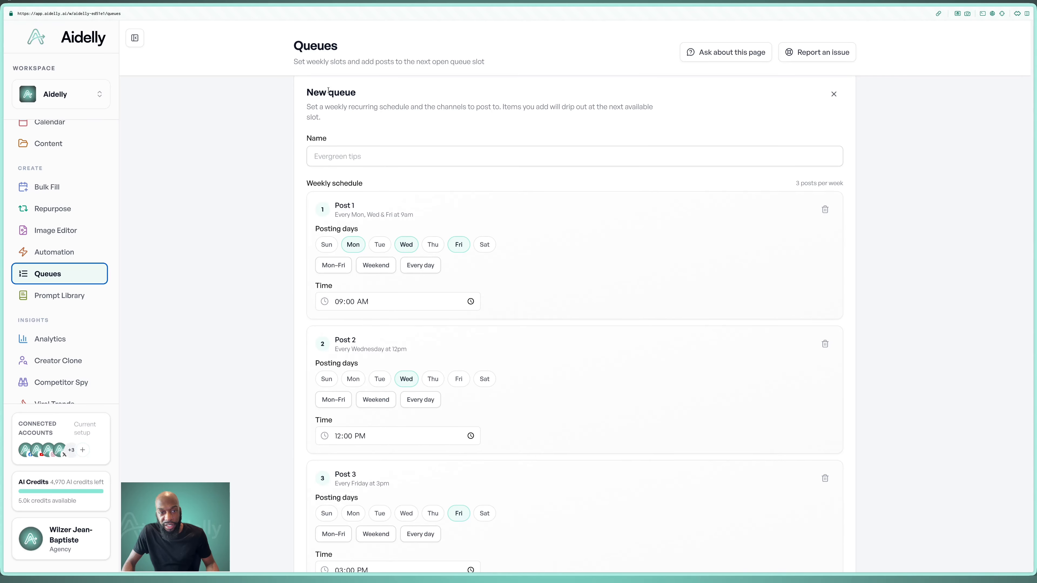
{"action": "left_click", "coordinate": [409, 162]}
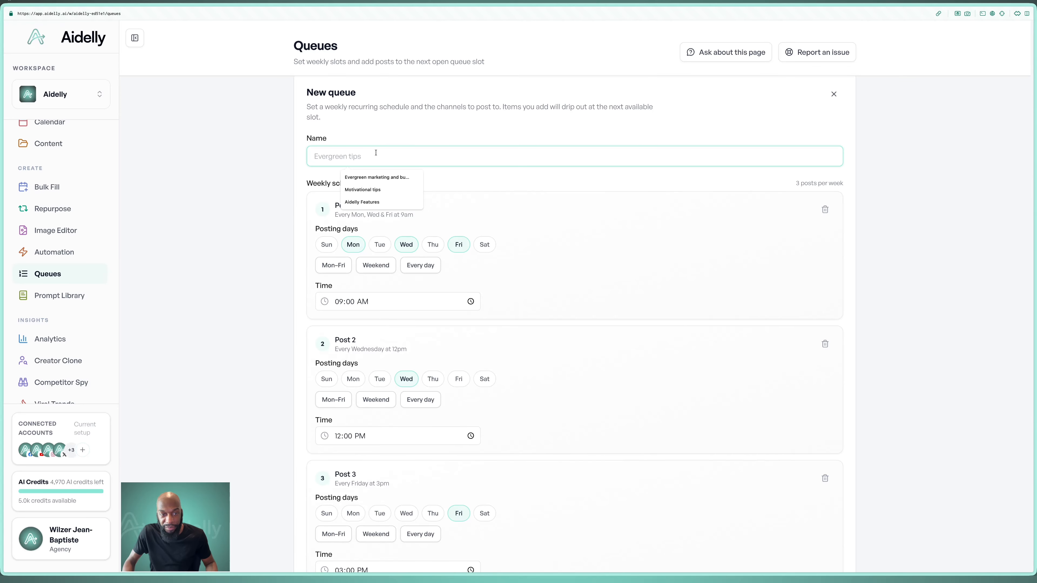
{"action": "type", "text": "Ever"}
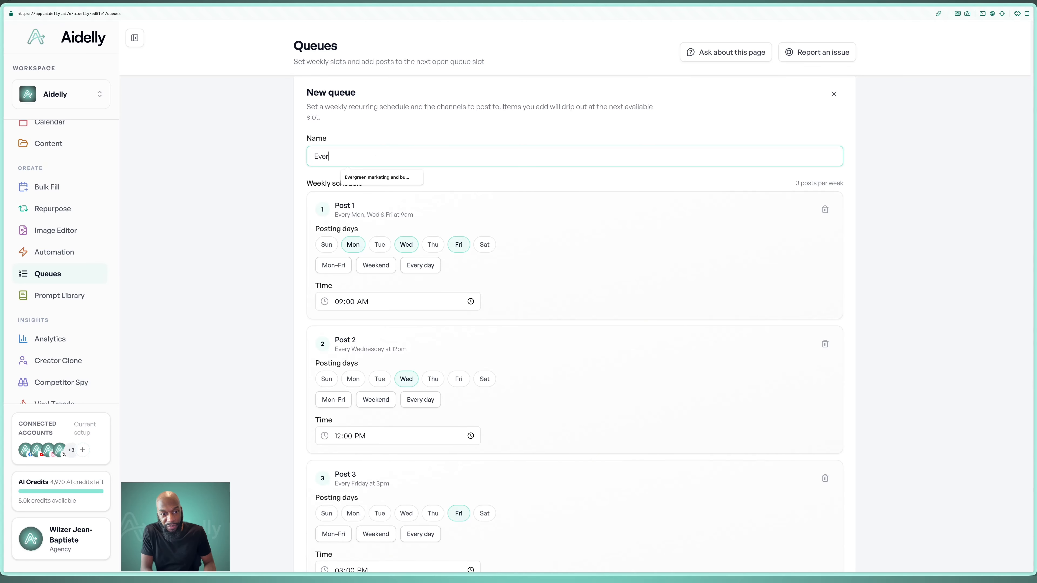
{"action": "type", "text": "green Marketing Stra"}
{"action": "type", "text": "tegies "}
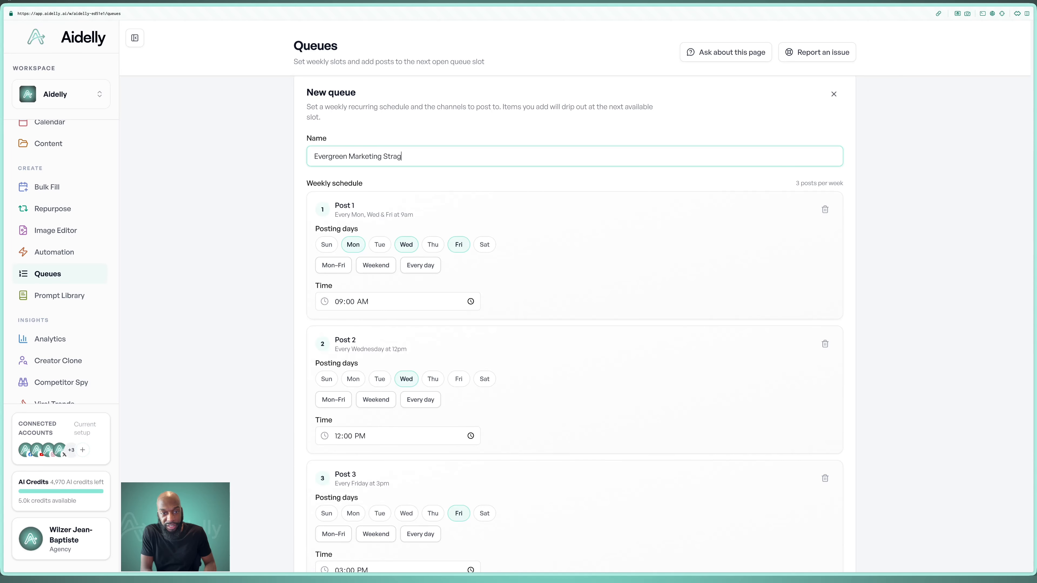
{"action": "type", "text": "for Agencies"}
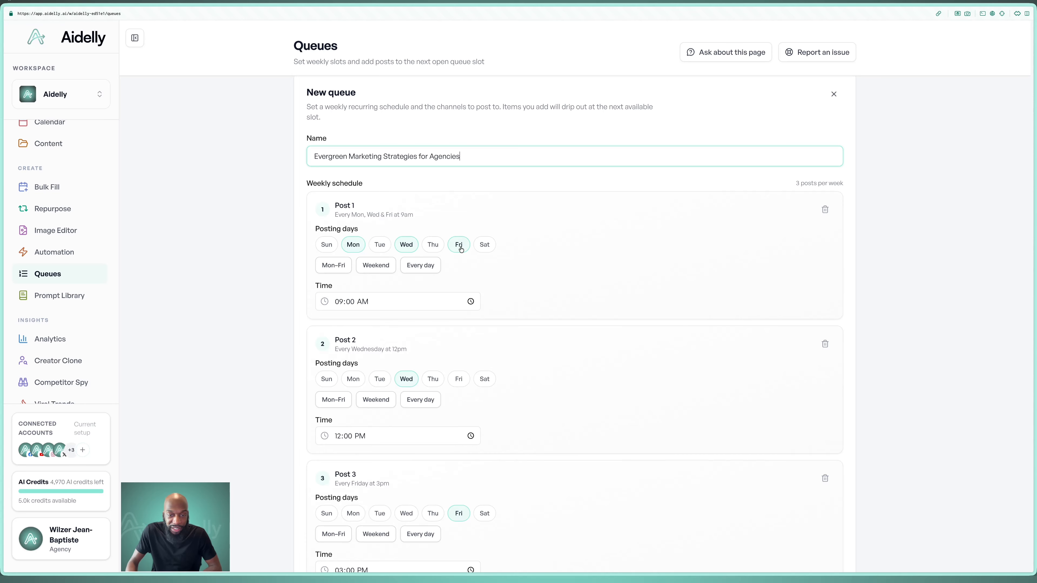
Step: Remove Post 3 and Post 2 from the weekly schedule, keeping only Post 1
{"action": "scroll", "coordinate": [494, 262], "scroll_direction": "down", "scroll_amount": 2}
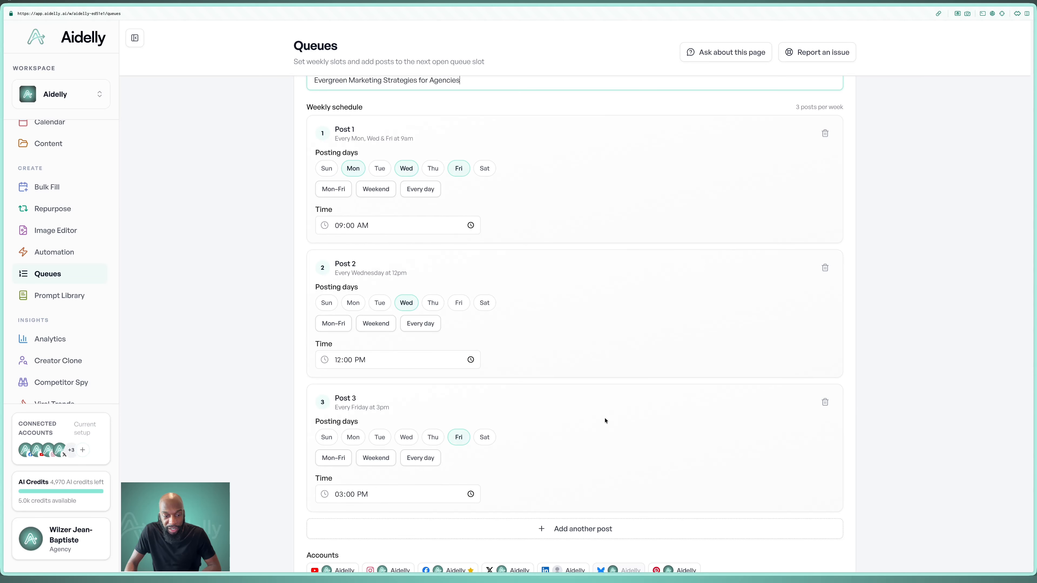
{"action": "scroll", "coordinate": [646, 421], "scroll_direction": "down", "scroll_amount": 2}
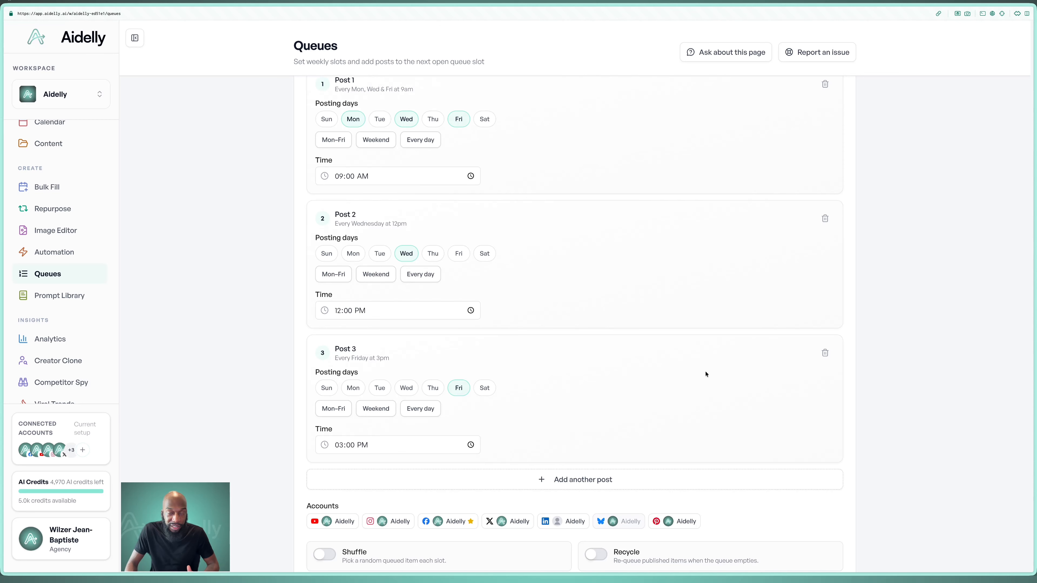
{"action": "left_click", "coordinate": [825, 353]}
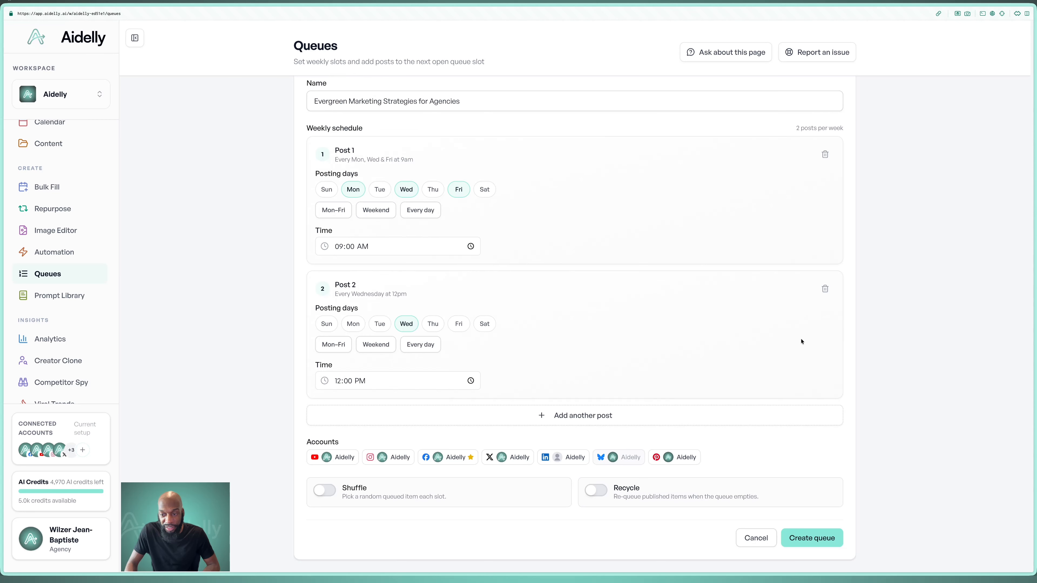
{"action": "left_click", "coordinate": [825, 290]}
{"action": "scroll", "coordinate": [699, 271], "scroll_direction": "up", "scroll_amount": 2}
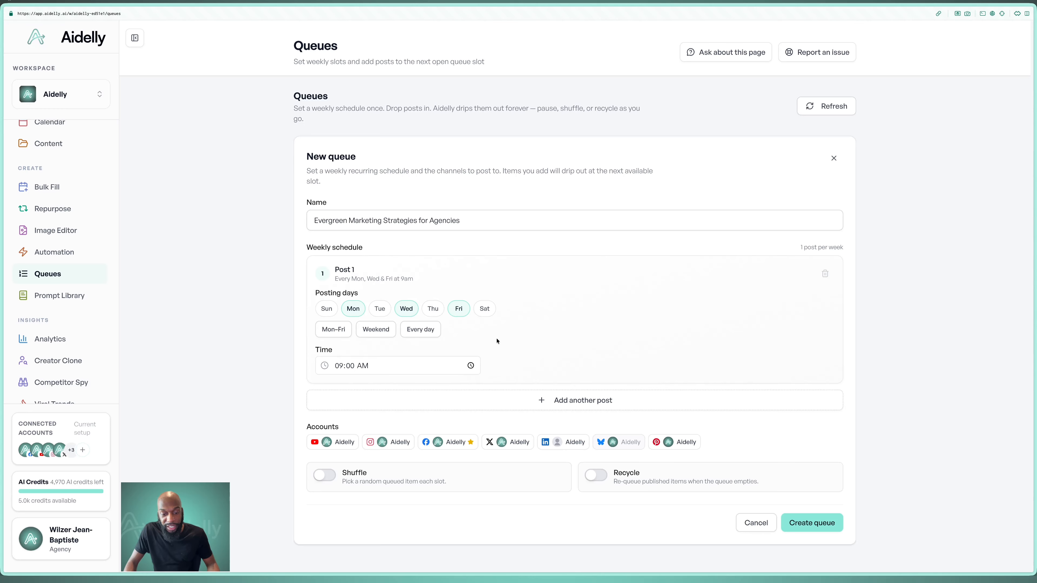
Step: Assign the Facebook account to the queue with Recycle enabled, and create the queue
{"action": "left_click", "coordinate": [447, 444]}
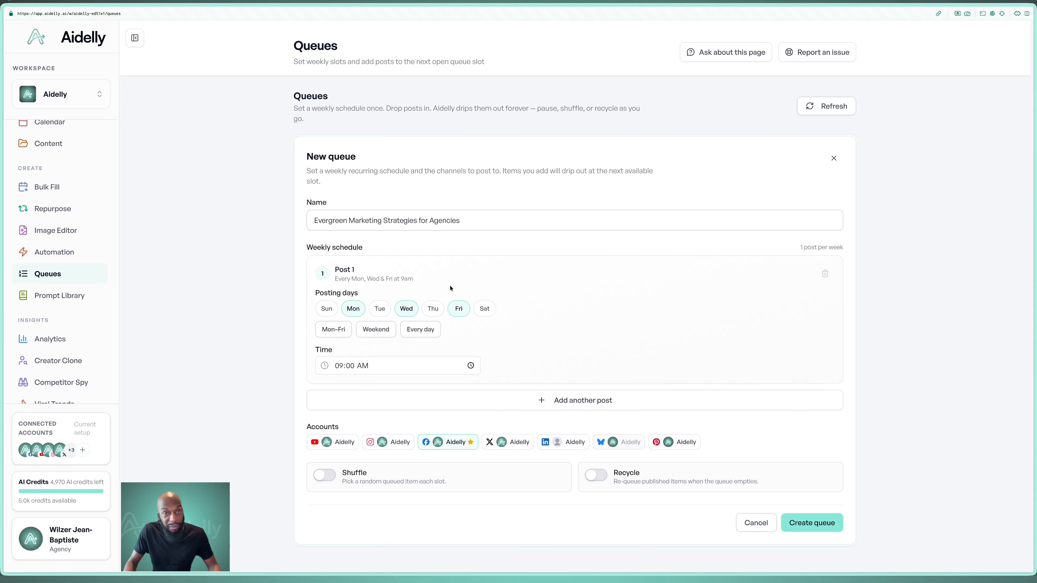
{"action": "left_click", "coordinate": [594, 476]}
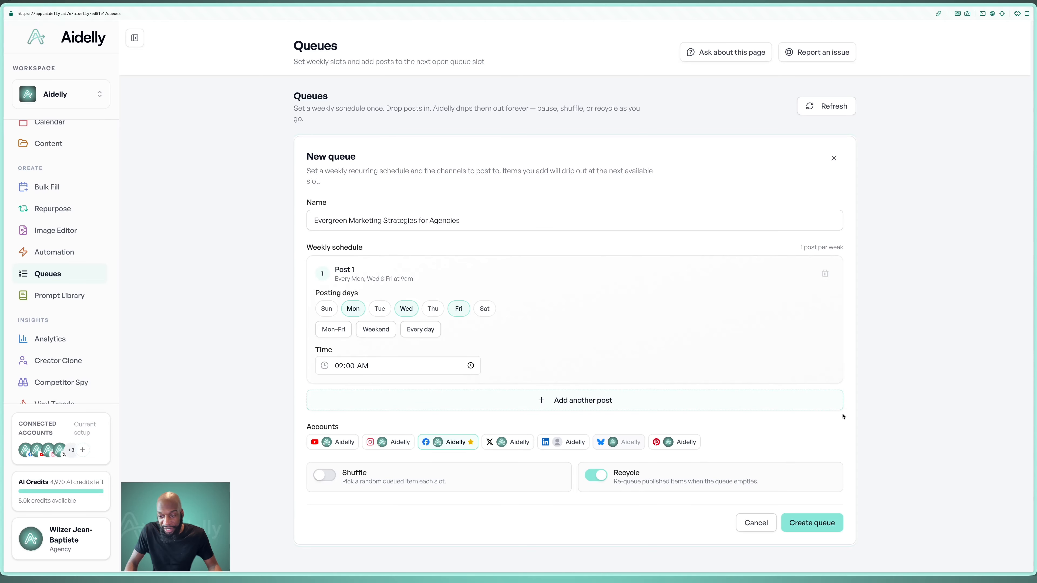
{"action": "left_click", "coordinate": [824, 524]}
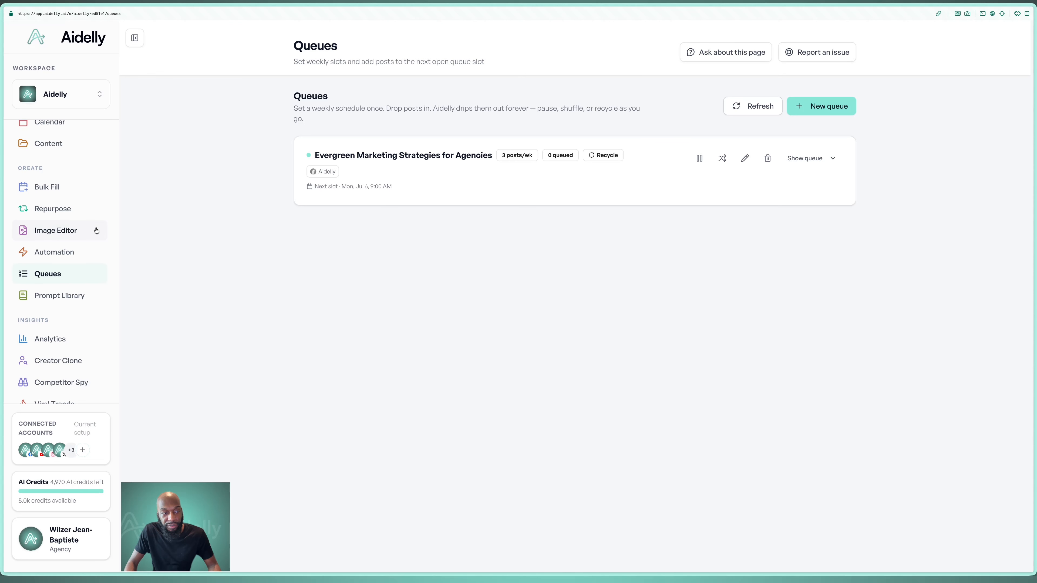
Step: Start a new post and assign it to the "Evergreen Marketing Strategies for Agencies" queue
{"action": "scroll", "coordinate": [96, 230], "scroll_direction": "up", "scroll_amount": 5}
{"action": "scroll", "coordinate": [96, 230], "scroll_direction": "down", "scroll_amount": 1}
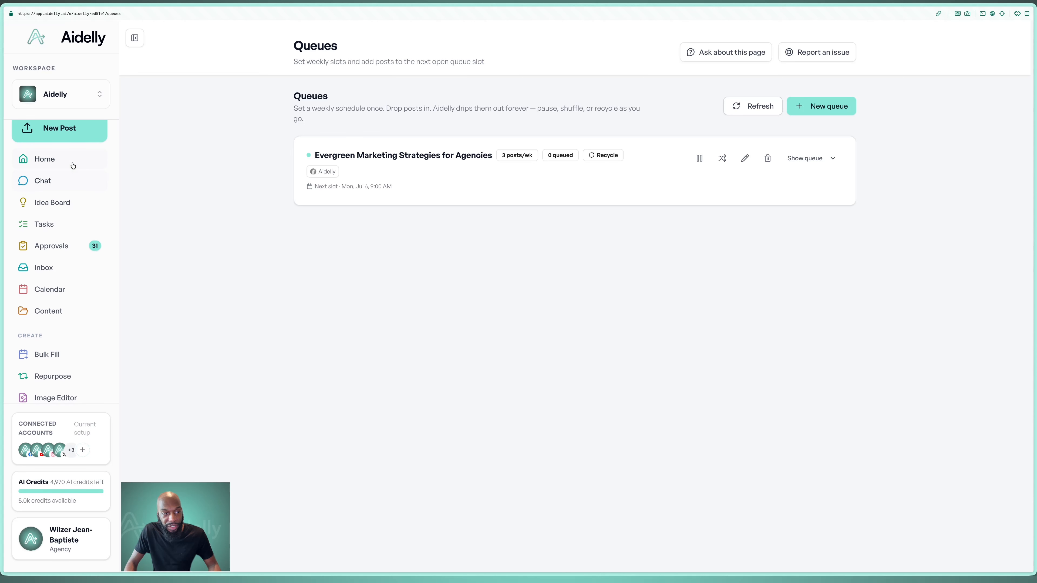
{"action": "scroll", "coordinate": [74, 167], "scroll_direction": "up", "scroll_amount": 1}
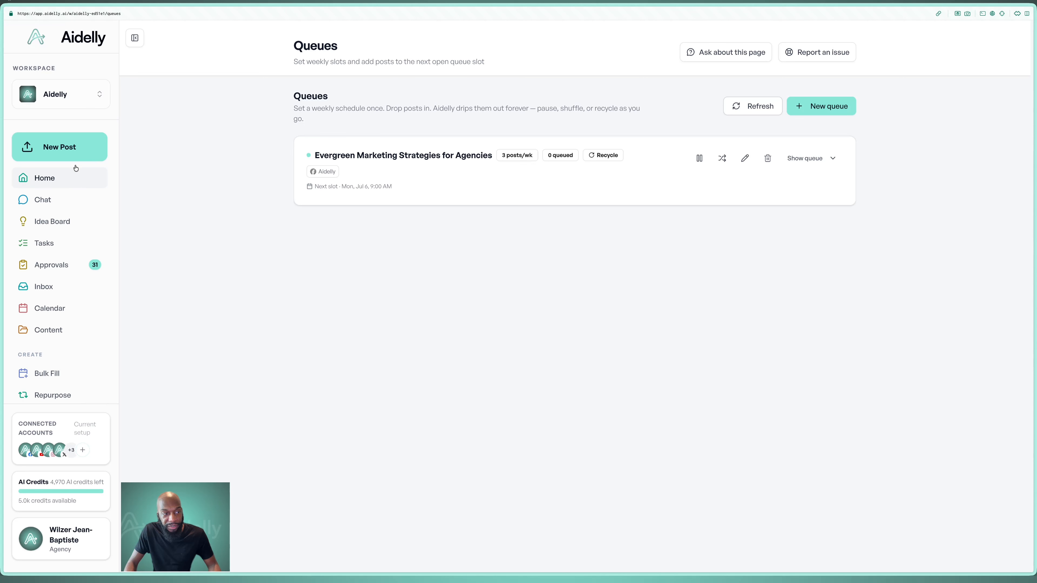
{"action": "left_click", "coordinate": [45, 148]}
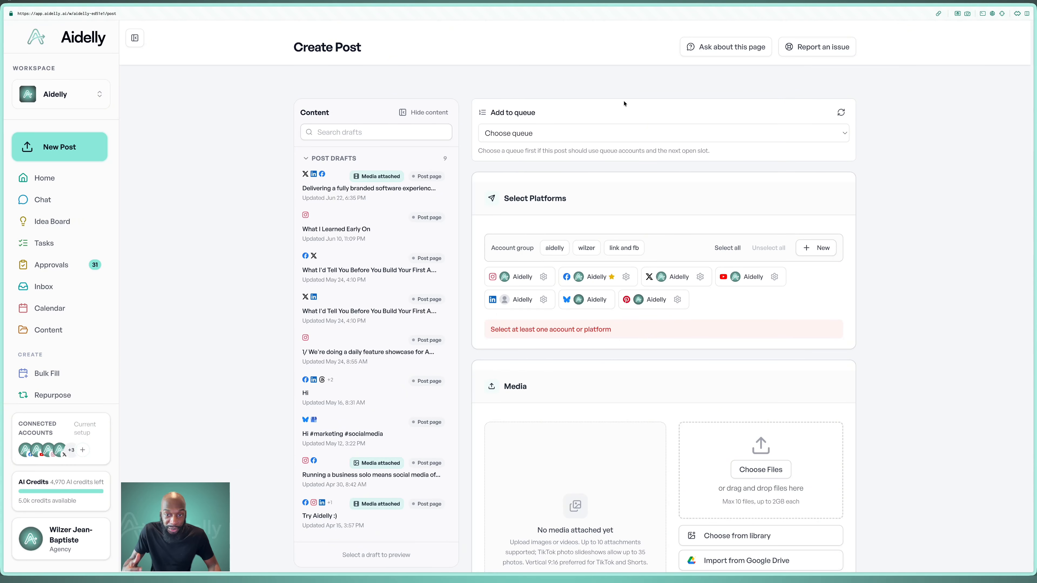
{"action": "left_click", "coordinate": [606, 138]}
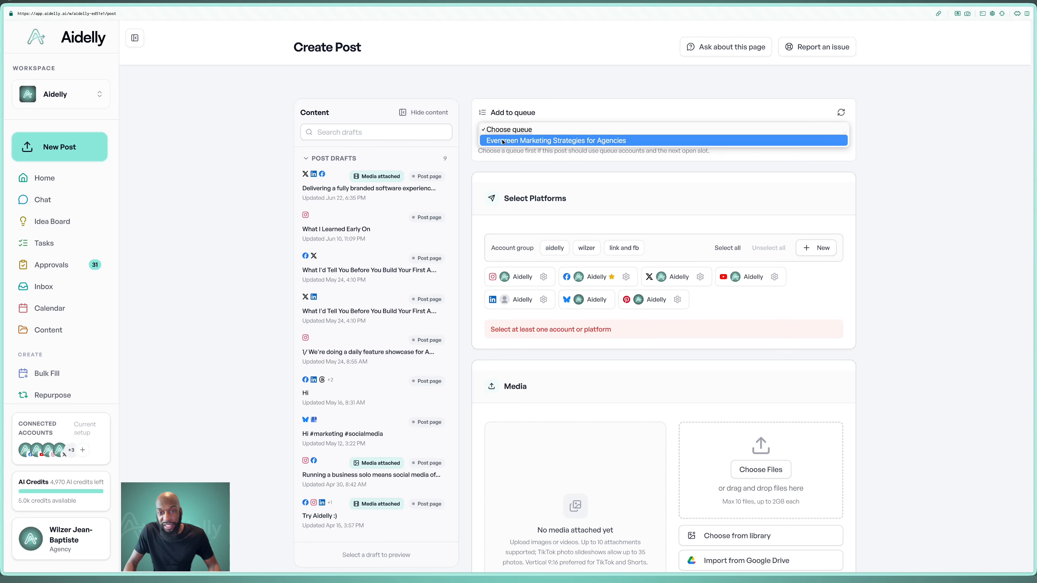
{"action": "left_click", "coordinate": [600, 140]}
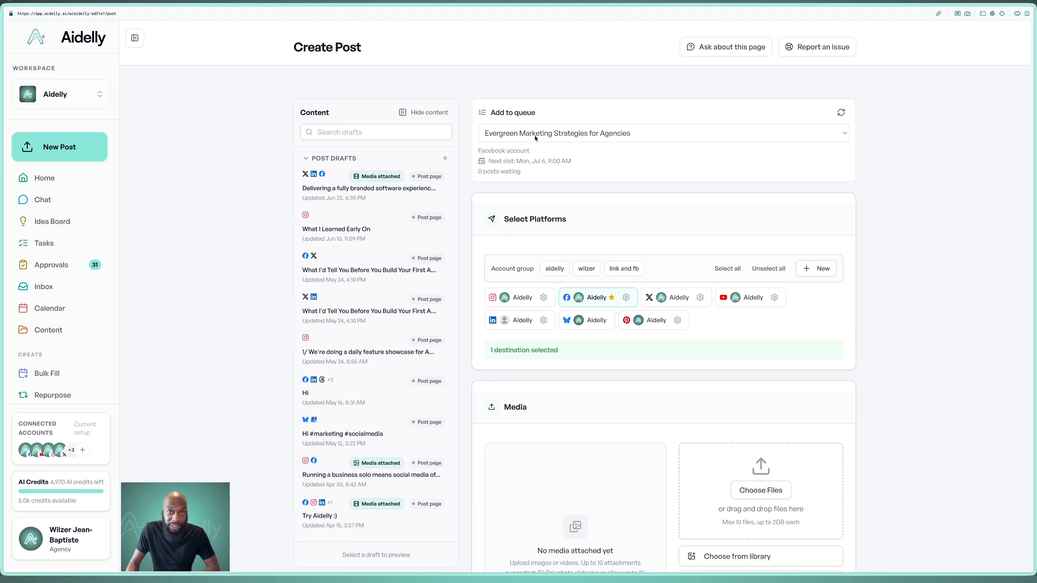
{"action": "left_click_drag", "start_coordinate": [543, 149], "coordinate": [573, 162]}
{"action": "left_click", "coordinate": [503, 154]}
{"action": "left_click", "coordinate": [574, 162]}
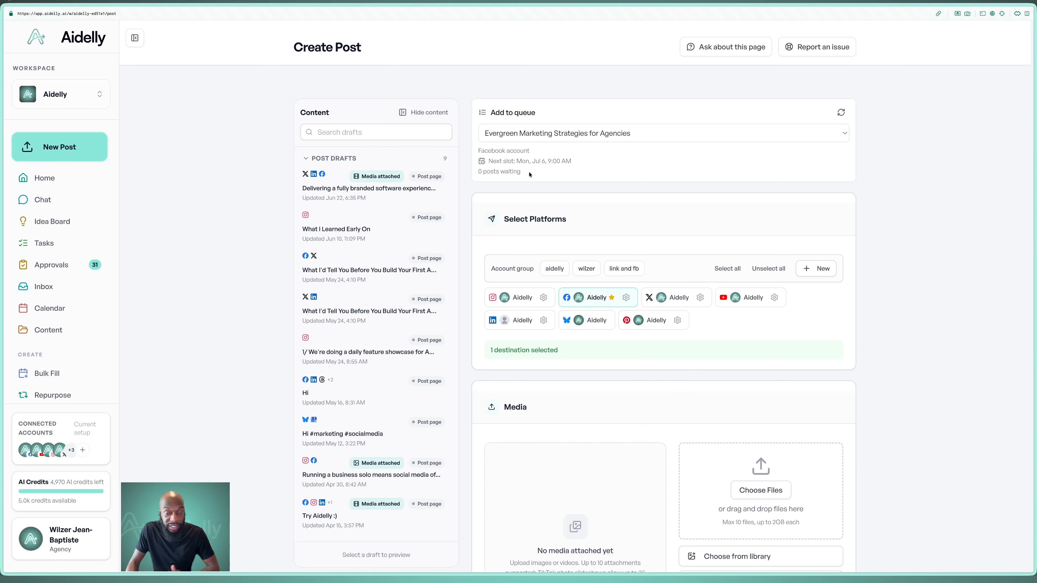
Step: Open the AI caption creator for the new post
{"action": "scroll", "coordinate": [527, 174], "scroll_direction": "down", "scroll_amount": 1}
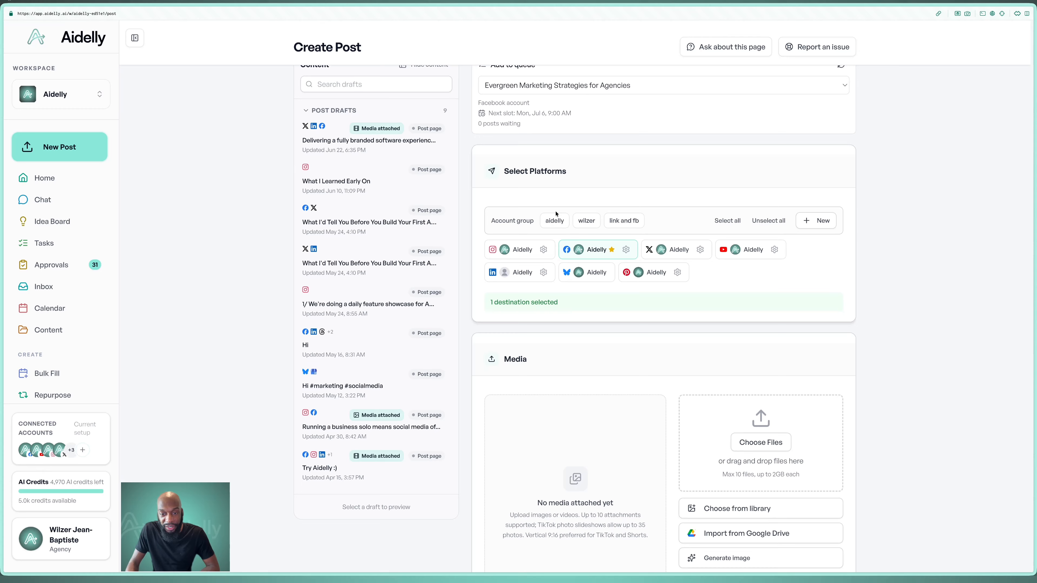
{"action": "scroll", "coordinate": [610, 165], "scroll_direction": "down", "scroll_amount": 4}
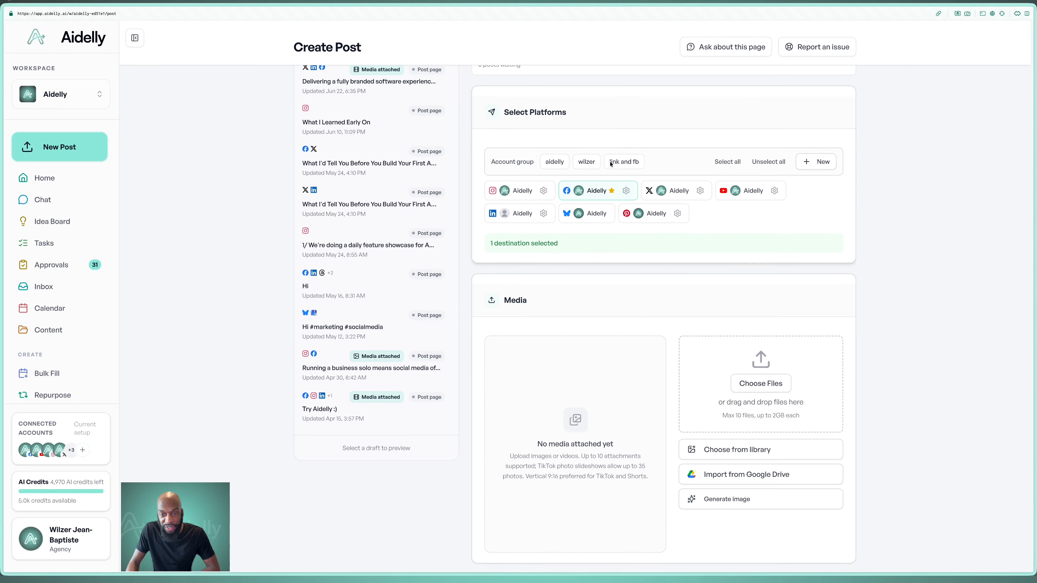
{"action": "scroll", "coordinate": [611, 164], "scroll_direction": "down", "scroll_amount": 5}
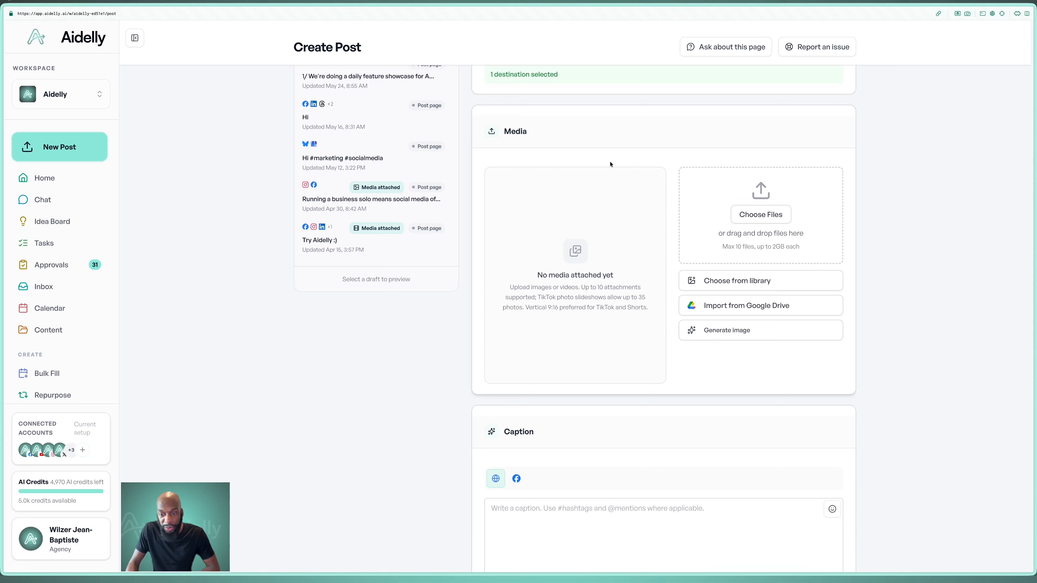
{"action": "scroll", "coordinate": [610, 165], "scroll_direction": "down", "scroll_amount": 4}
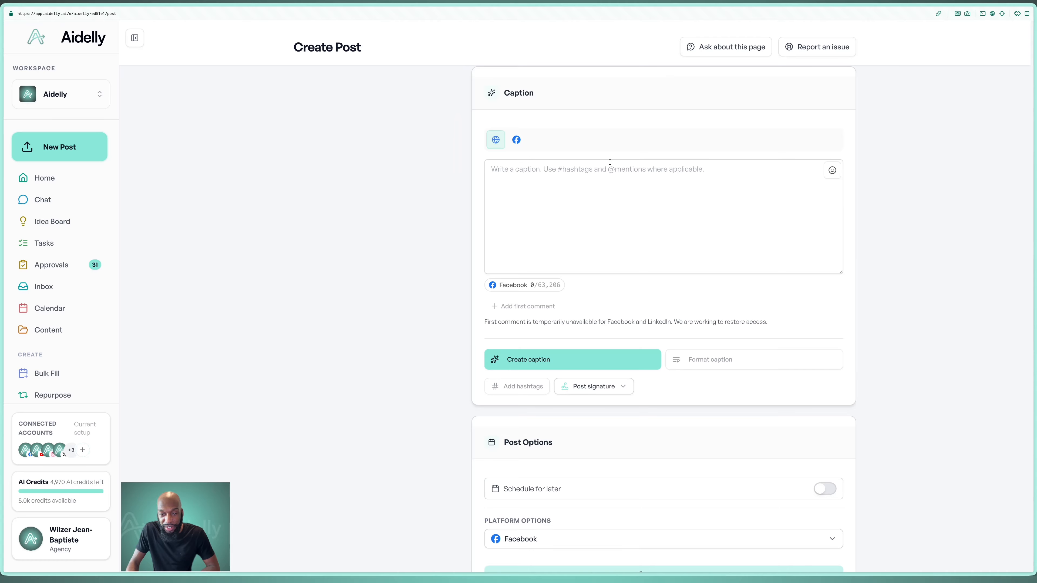
{"action": "left_click", "coordinate": [572, 367]}
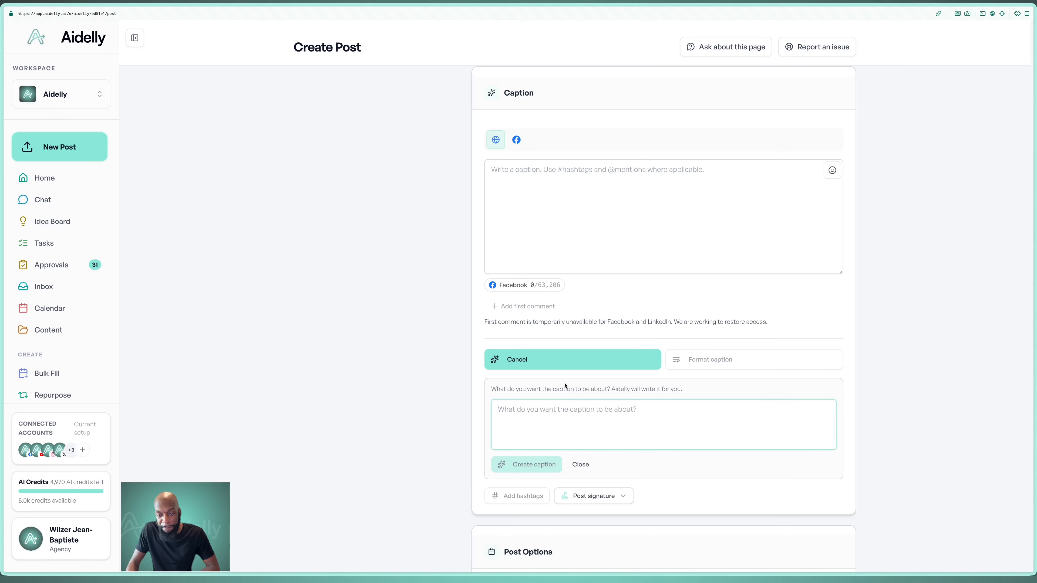
{"action": "scroll", "coordinate": [567, 164], "scroll_direction": "up", "scroll_amount": 15}
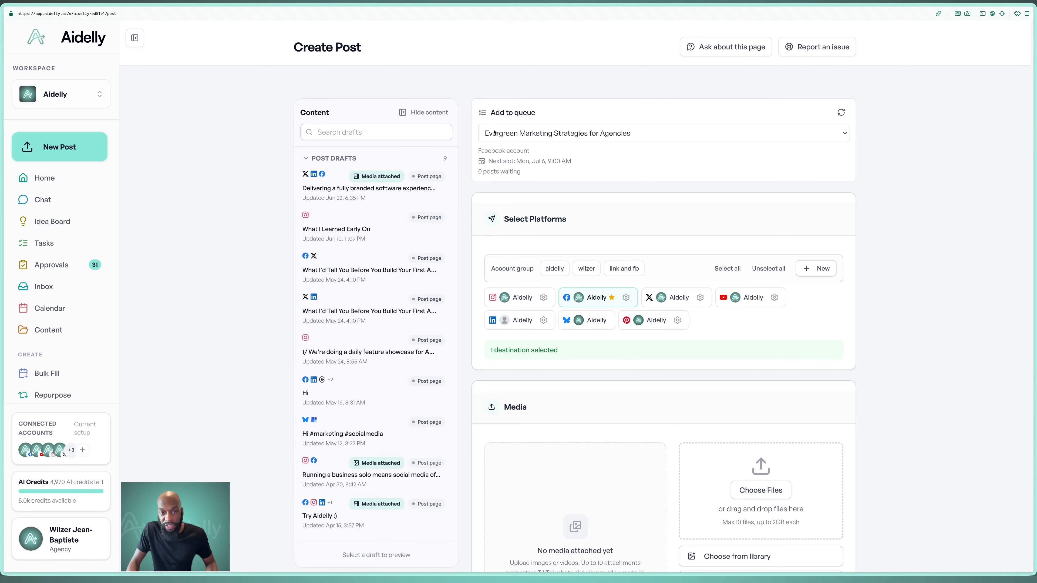
{"action": "left_click", "coordinate": [494, 132]}
{"action": "left_click", "coordinate": [543, 130]}
{"action": "scroll", "coordinate": [547, 145], "scroll_direction": "down", "scroll_amount": 6}
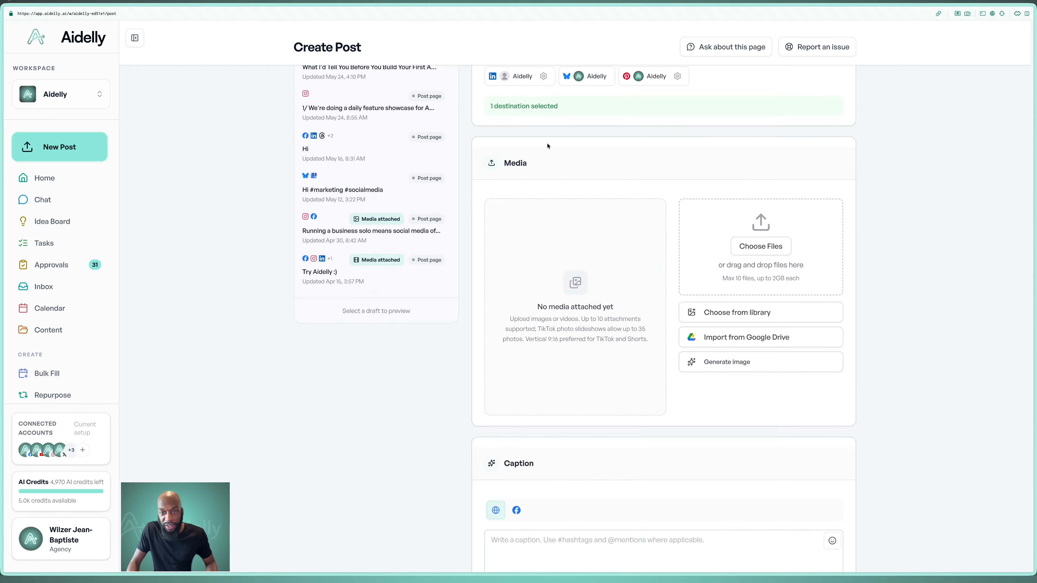
{"action": "scroll", "coordinate": [547, 146], "scroll_direction": "down", "scroll_amount": 8}
{"action": "left_click", "coordinate": [541, 271]}
{"action": "type", "text": "G"}
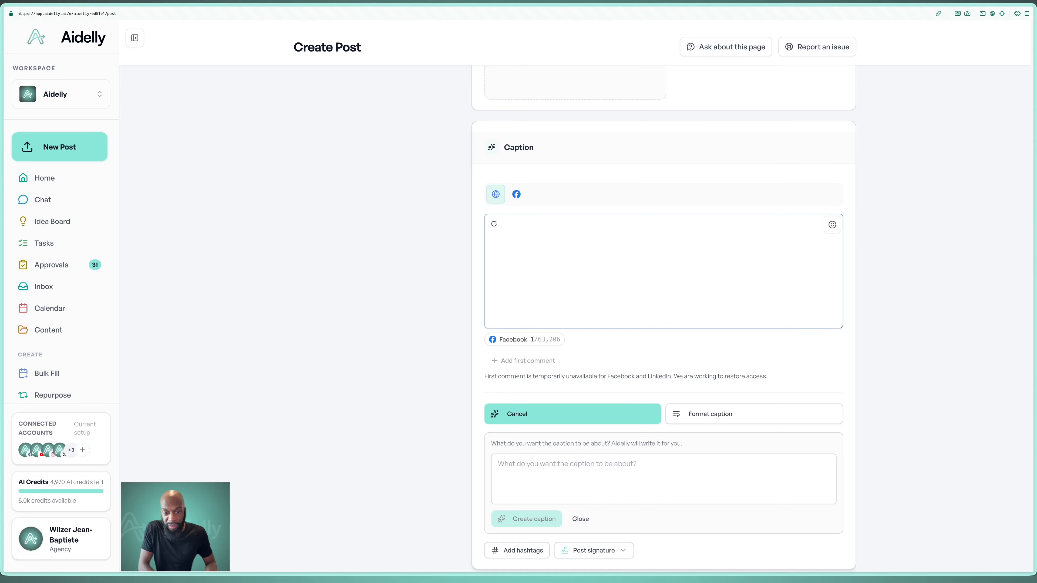
{"action": "key", "text": "BackSpace"}
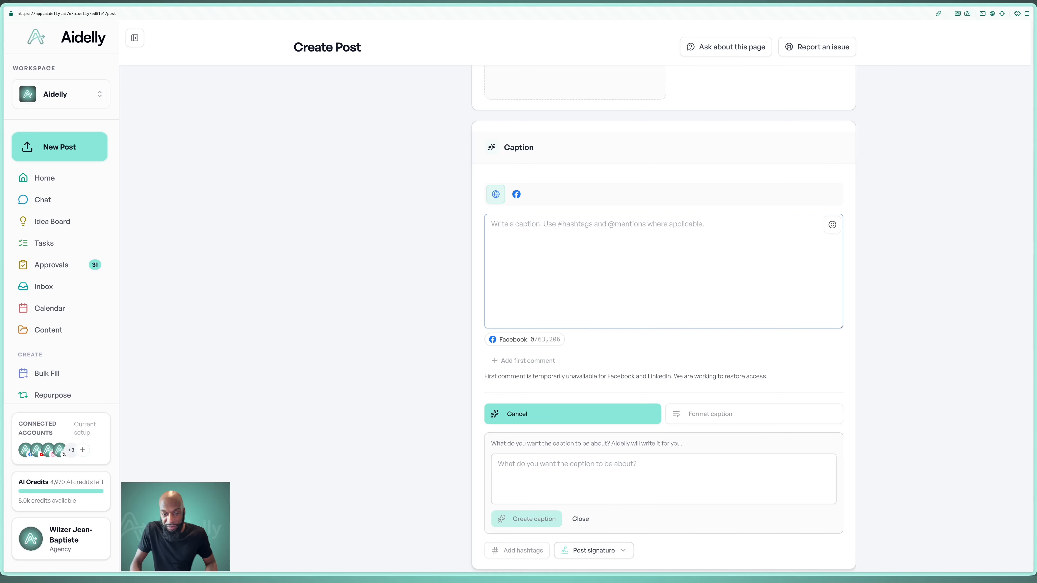
Step: Generate a caption from a prompt about evergreen marketing strategies for social media agencies
{"action": "left_click", "coordinate": [591, 469]}
{"action": "type", "text": "G"}
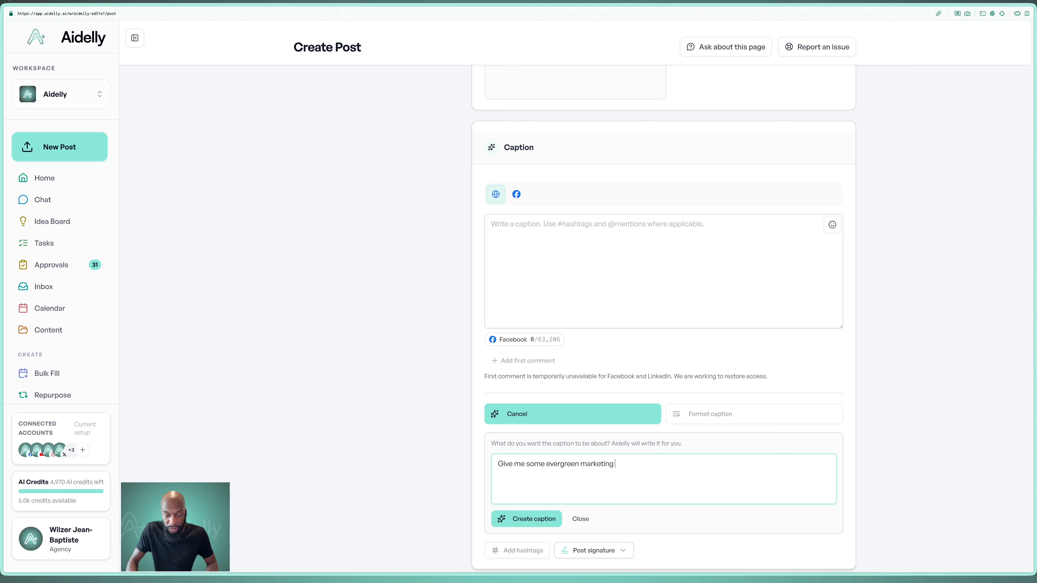
{"action": "left_click_drag", "start_coordinate": [546, 464], "coordinate": [487, 466]}
{"action": "key", "text": "BackSpace"}
{"action": "left_click", "coordinate": [621, 459]}
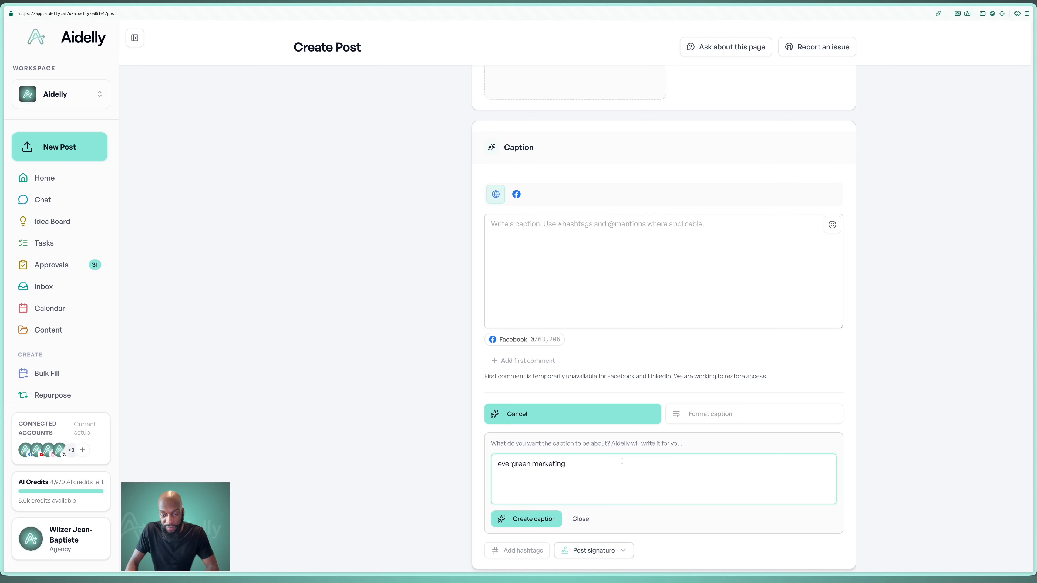
{"action": "type", "text": "stragie"}
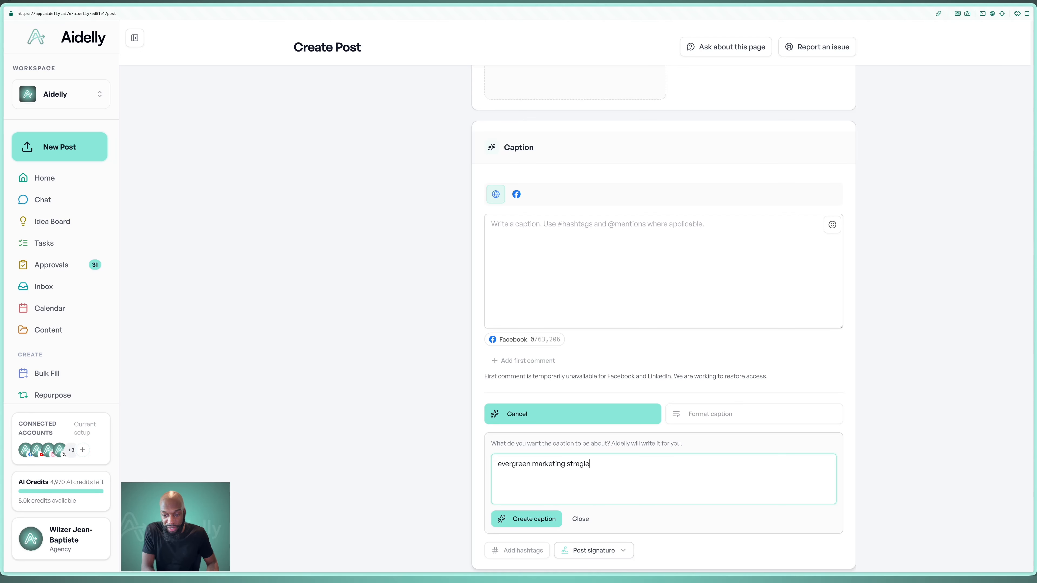
{"action": "type", "text": "s for social media agencies"}
{"action": "left_click", "coordinate": [543, 520]}
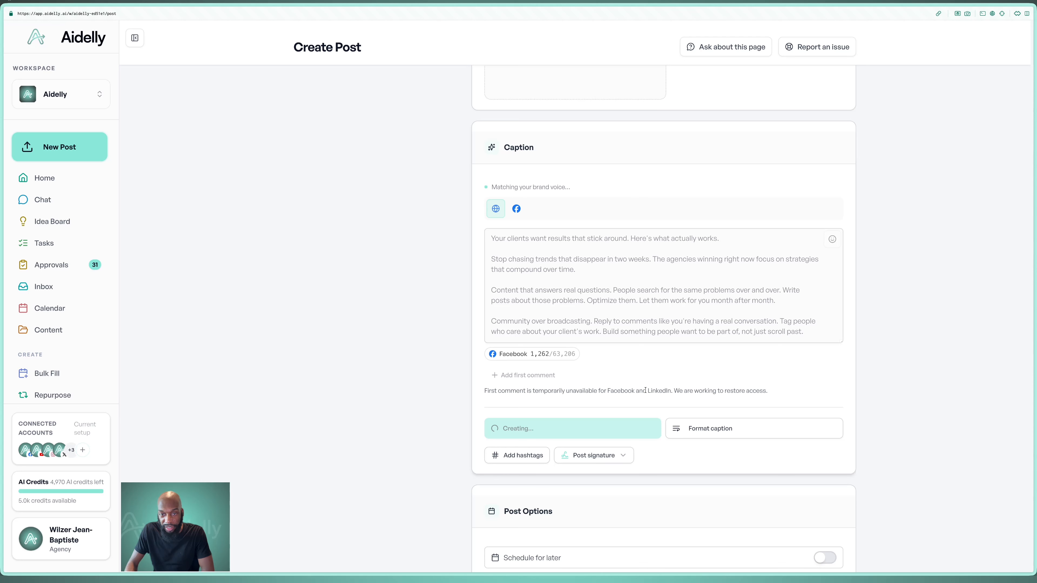
Step: Review the generated caption, add the post to the queue, and open the queue's list of queued posts
{"action": "scroll", "coordinate": [635, 296], "scroll_direction": "down", "scroll_amount": 5}
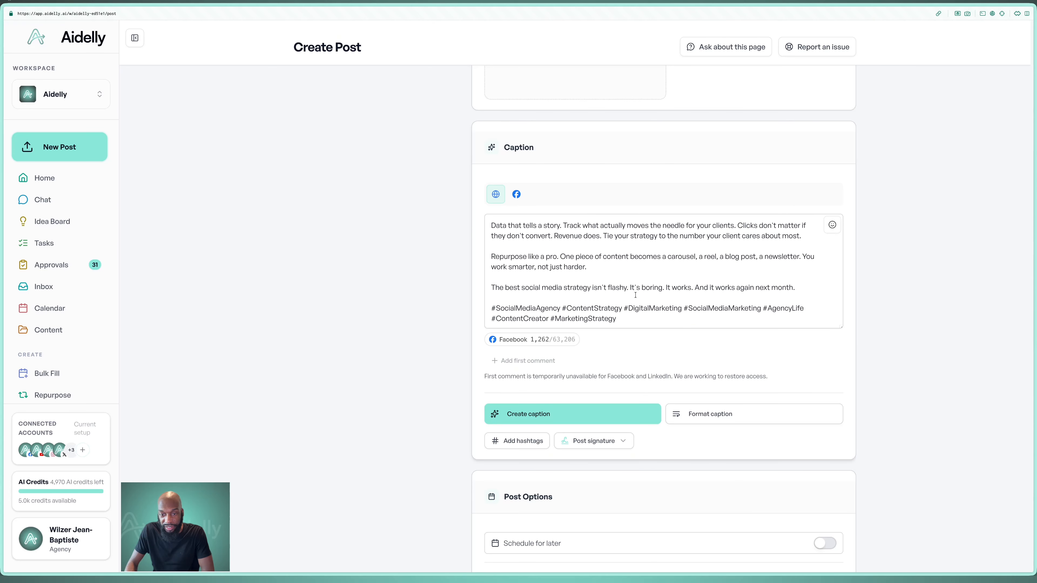
{"action": "scroll", "coordinate": [635, 295], "scroll_direction": "up", "scroll_amount": 6}
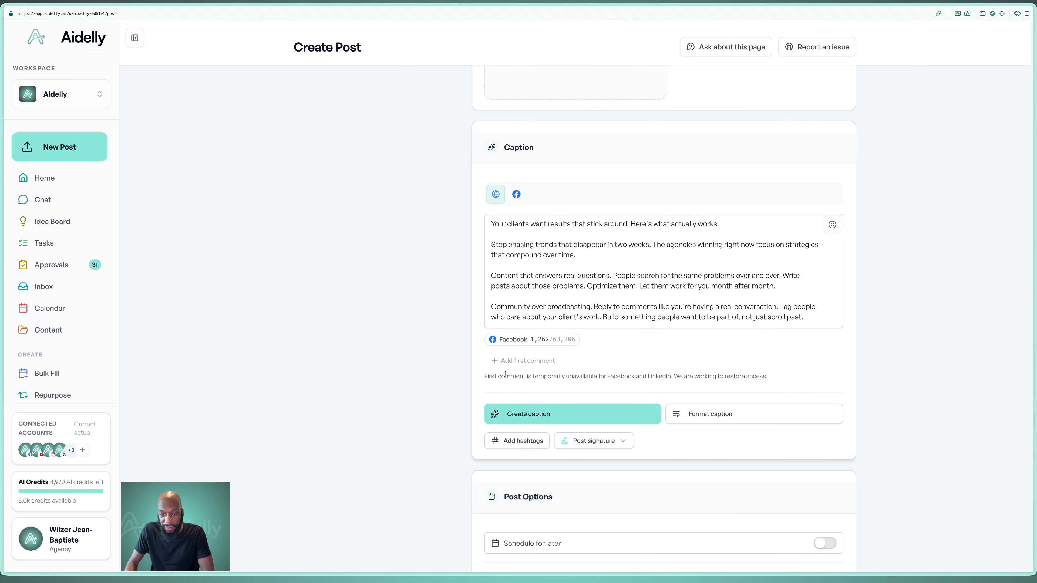
{"action": "scroll", "coordinate": [438, 376], "scroll_direction": "down", "scroll_amount": 5}
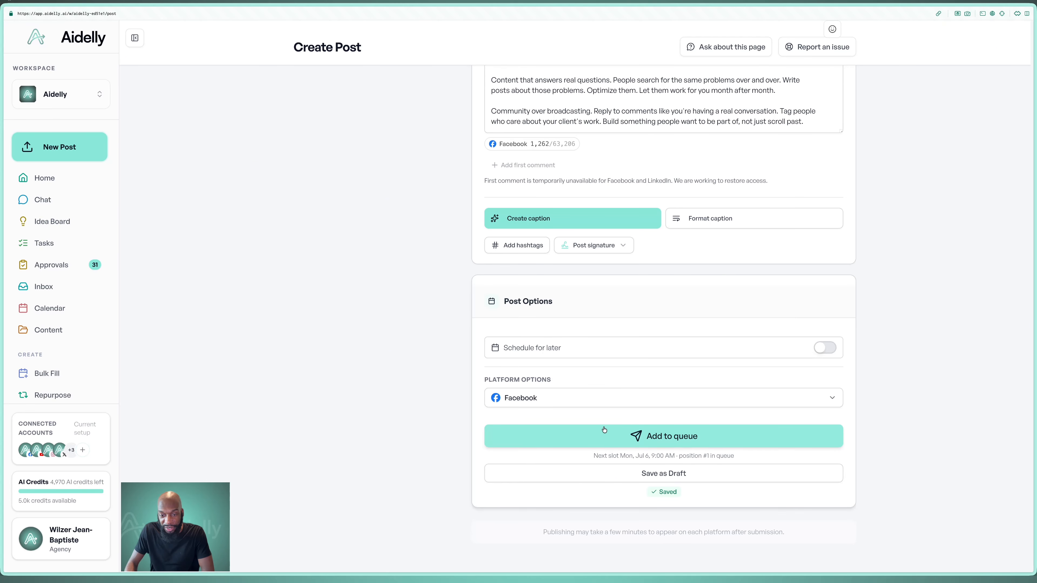
{"action": "left_click", "coordinate": [679, 437]}
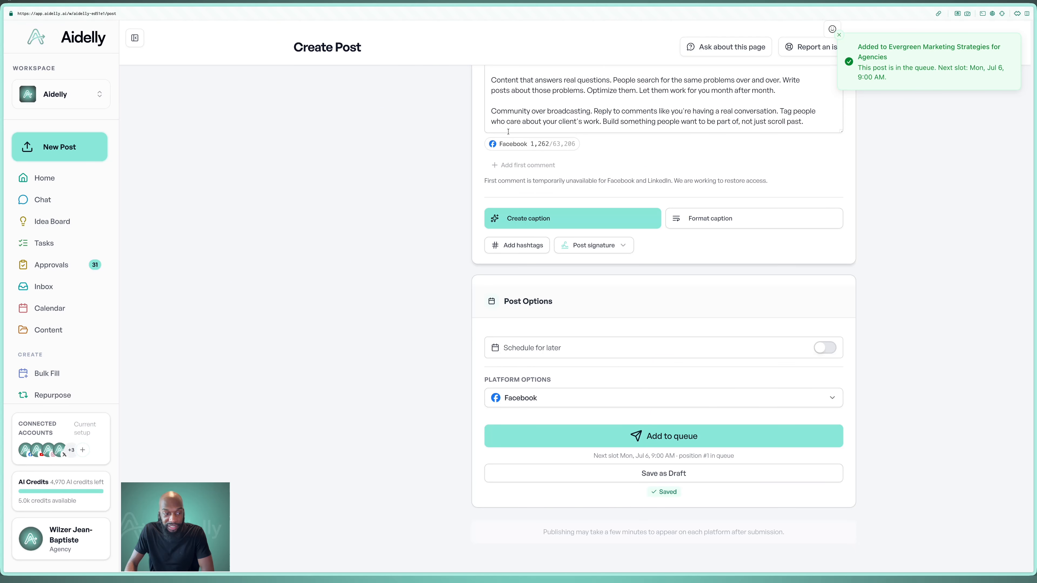
{"action": "left_click", "coordinate": [900, 78]}
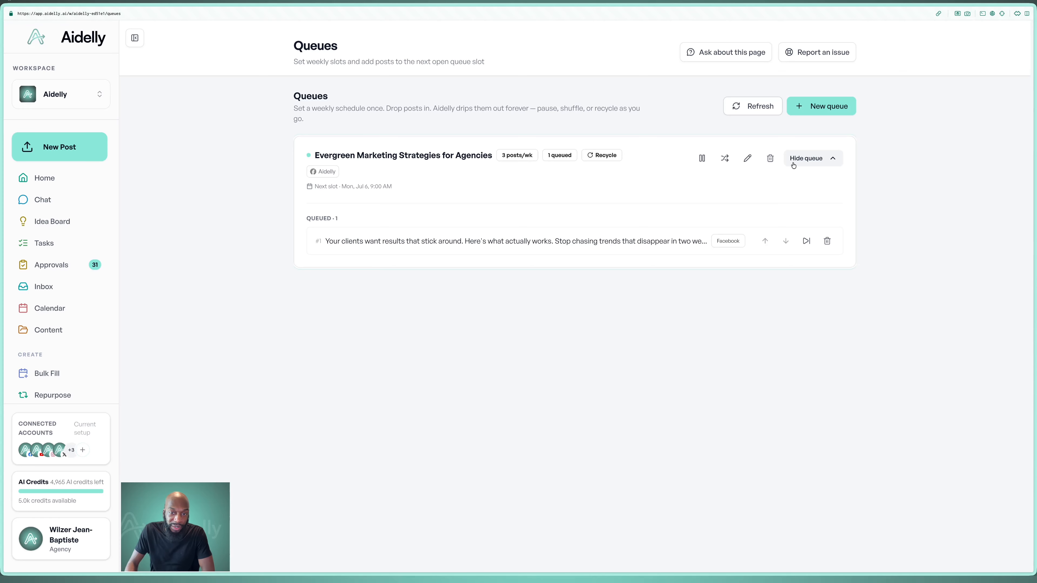